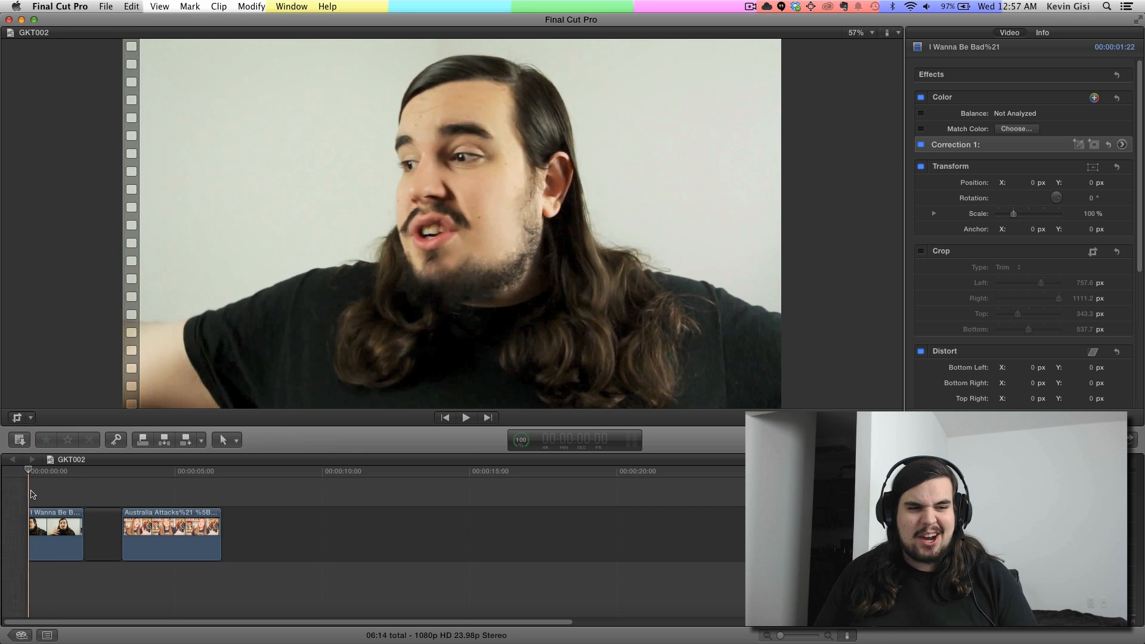
Step: Preview the first timeline clip, then select it and display the video scopes in the viewer
{"action": "key", "text": "space"}
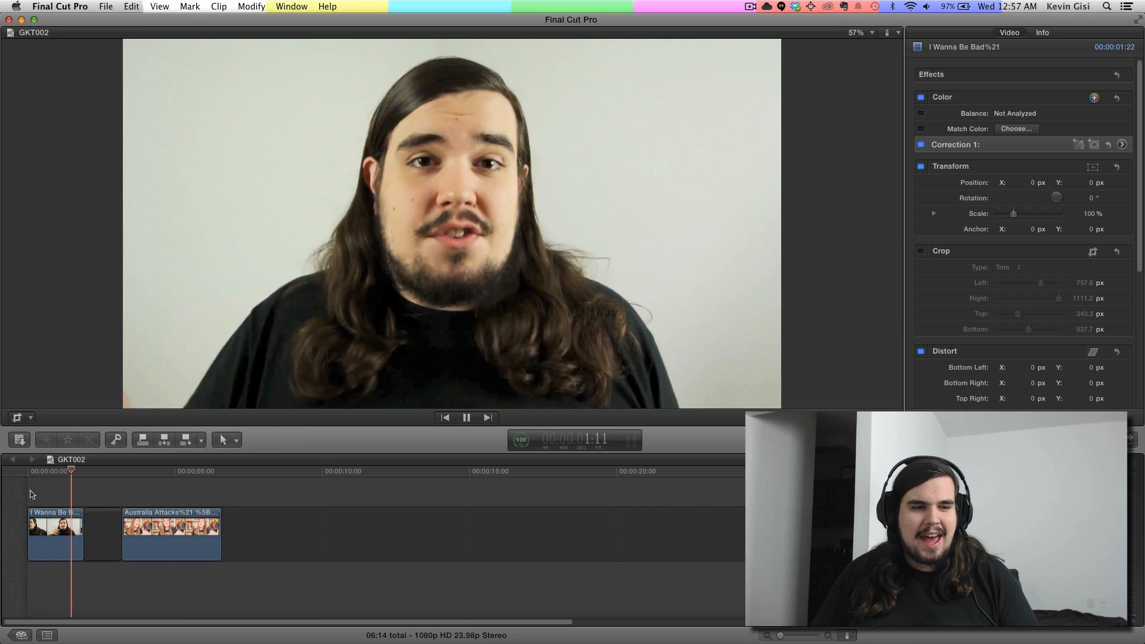
{"action": "key", "text": "space"}
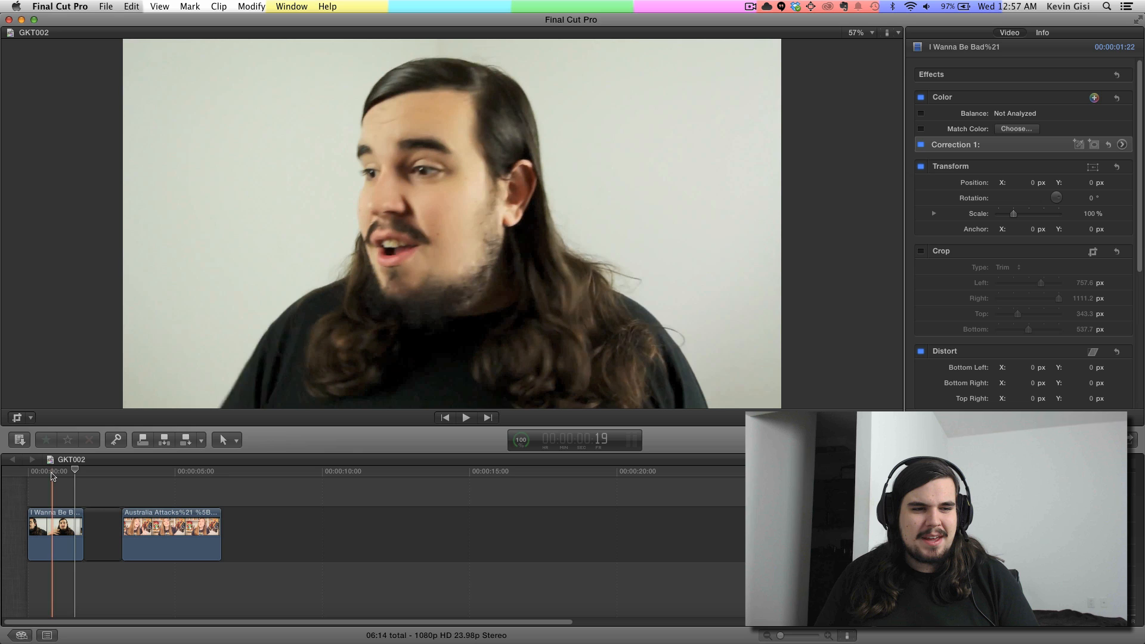
{"action": "left_click", "coordinate": [51, 532]}
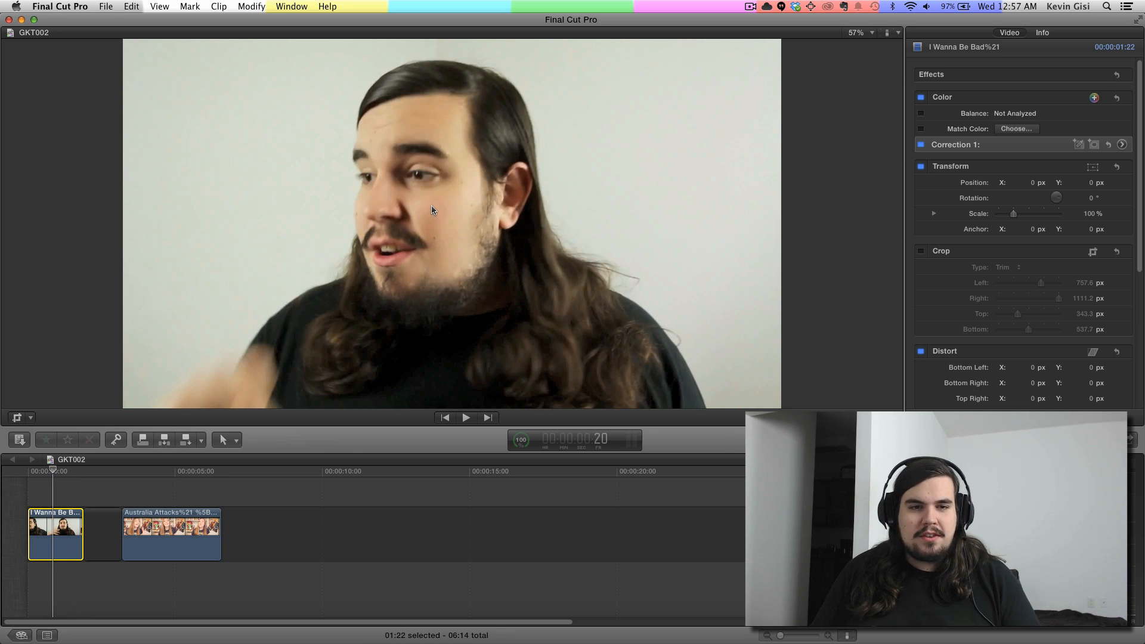
{"action": "left_click", "coordinate": [289, 6]}
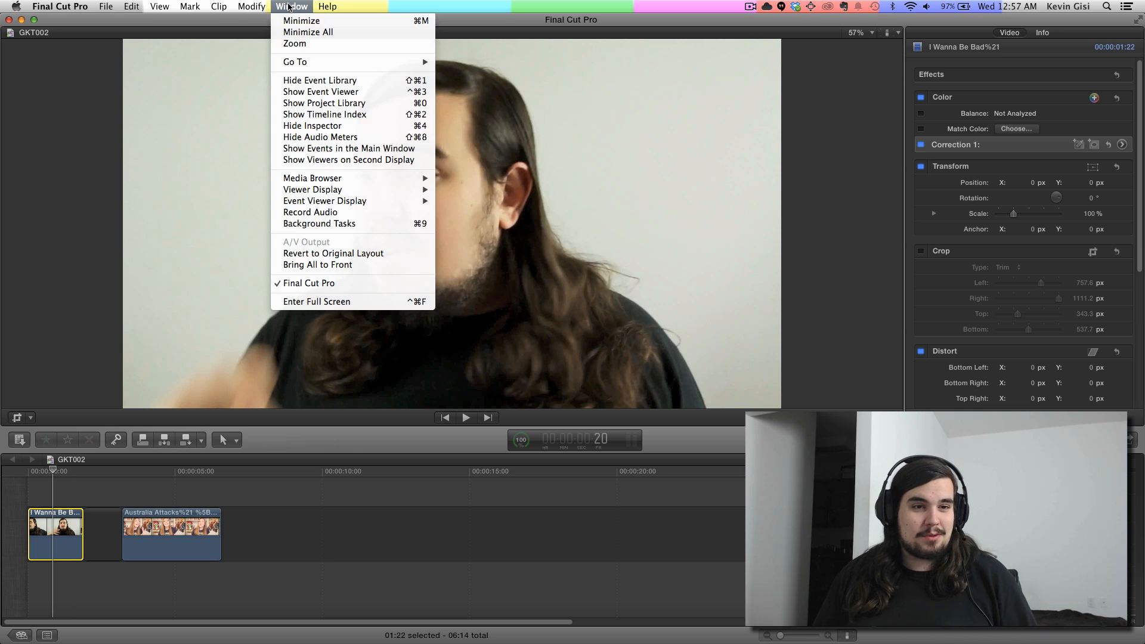
{"action": "mouse_move", "coordinate": [335, 202]}
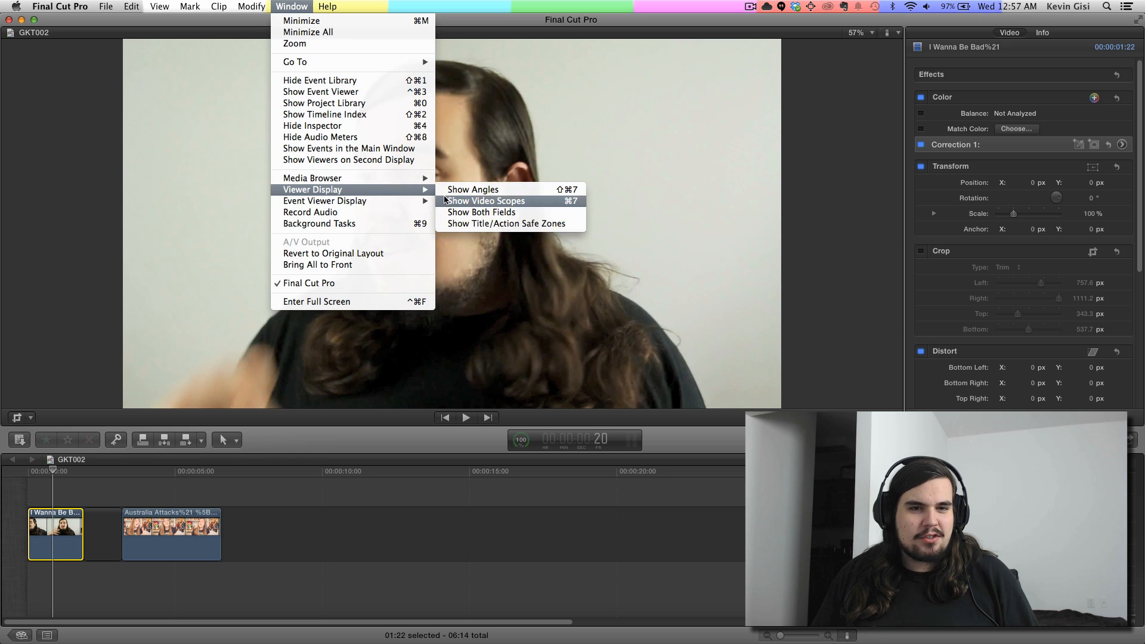
{"action": "left_click", "coordinate": [451, 202]}
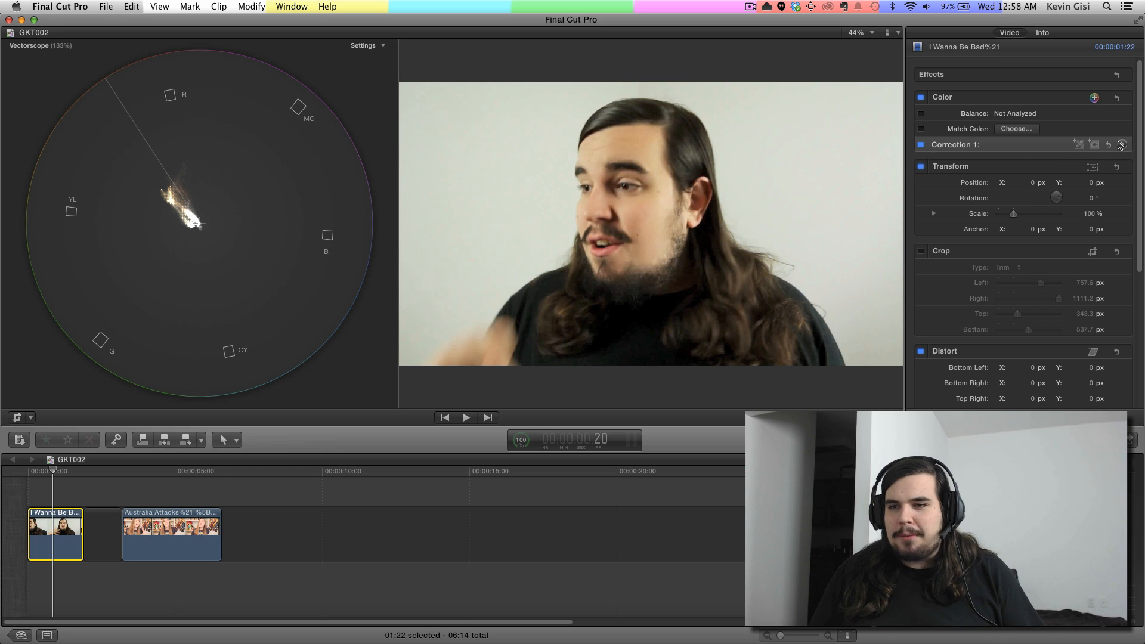
Step: Open Correction 1 of the first clip and try shifting its global color around the color board
{"action": "left_click", "coordinate": [1027, 149]}
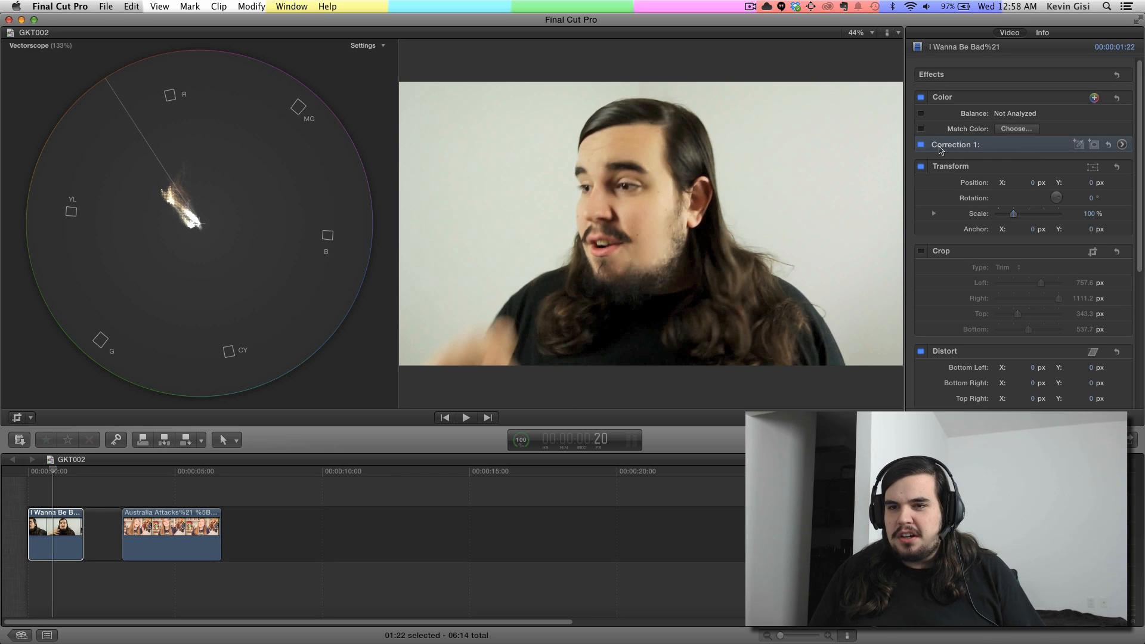
{"action": "left_click", "coordinate": [1123, 145]}
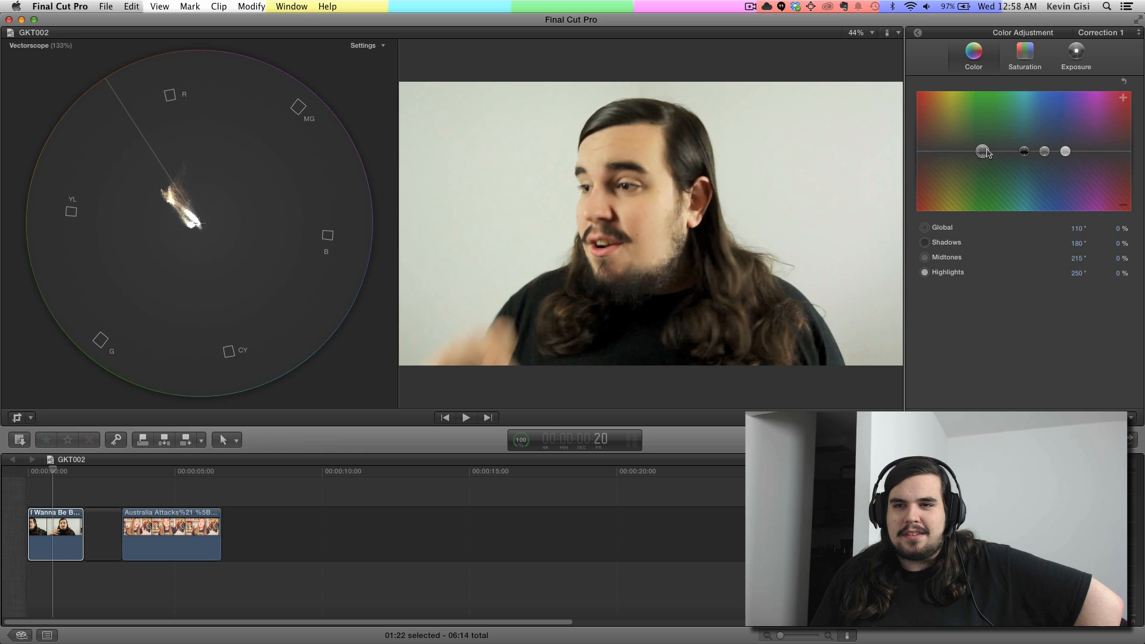
{"action": "left_click_drag", "start_coordinate": [982, 152], "coordinate": [1088, 124]}
{"action": "left_click_drag", "start_coordinate": [1002, 132], "coordinate": [959, 147]}
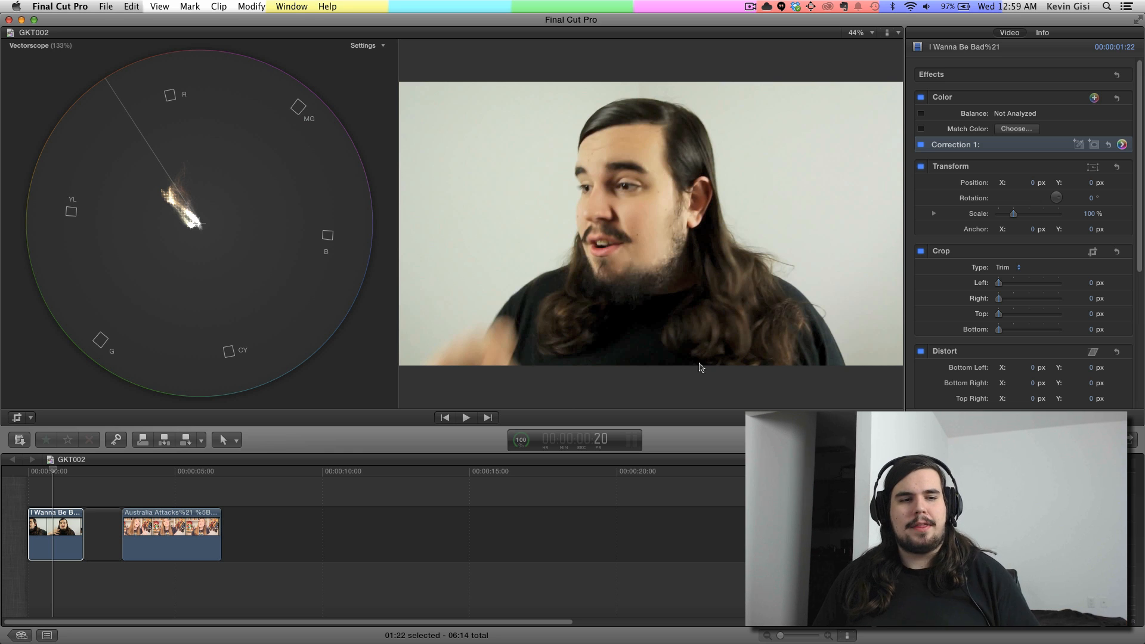
Step: Trim the first clip to a small patch of facial skin, about 910 px left, 903 px right, 445 px top and 461 px bottom
{"action": "left_click", "coordinate": [17, 418]}
{"action": "left_click_drag", "start_coordinate": [123, 225], "coordinate": [435, 223]}
{"action": "left_click_drag", "start_coordinate": [781, 224], "coordinate": [482, 224]}
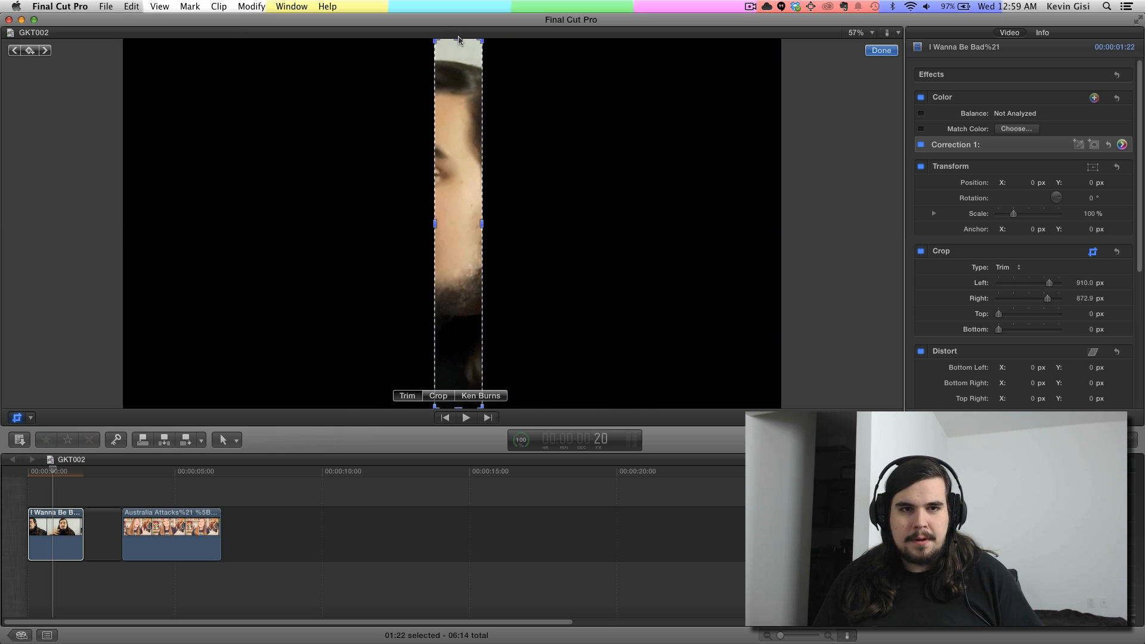
{"action": "left_click_drag", "start_coordinate": [459, 41], "coordinate": [460, 191]}
{"action": "key", "text": "shift+z"}
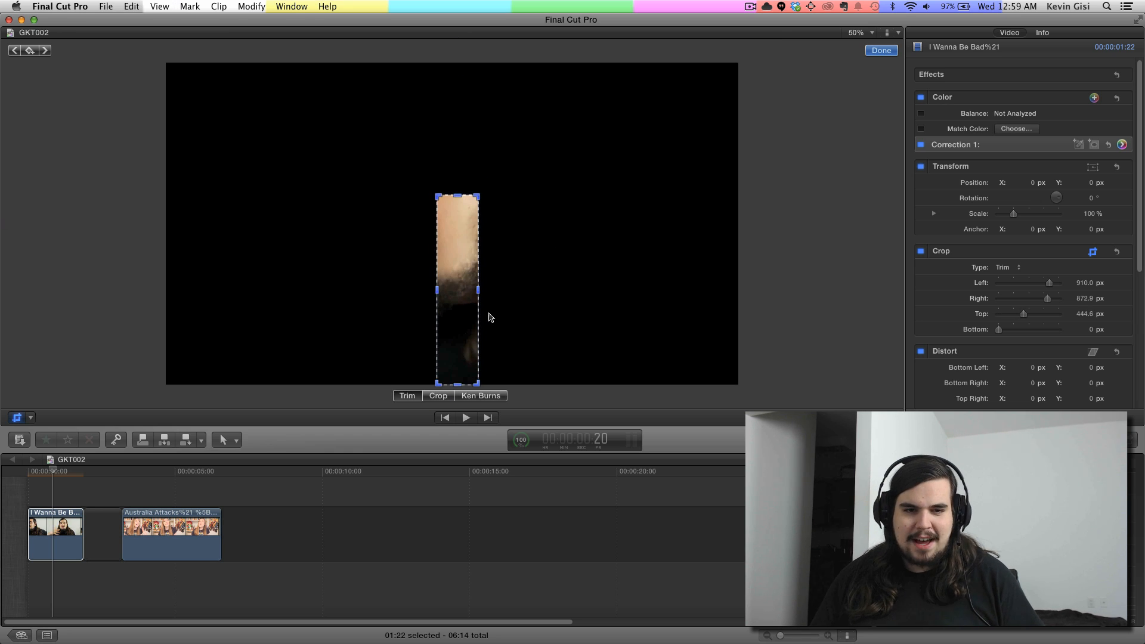
{"action": "left_click_drag", "start_coordinate": [457, 384], "coordinate": [468, 248]}
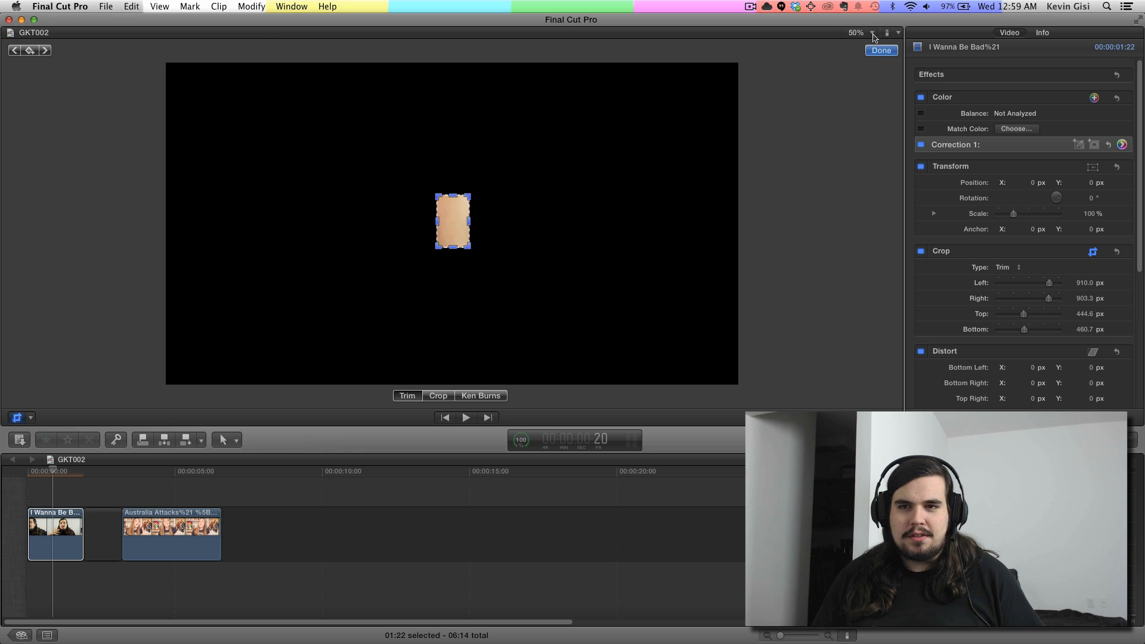
{"action": "left_click", "coordinate": [877, 53]}
Step: Bring back the video scopes and set Correction 1's global color to 66° and -7% to align the skin trace with the vectorscope's skin-tone line
{"action": "key", "text": "super+7"}
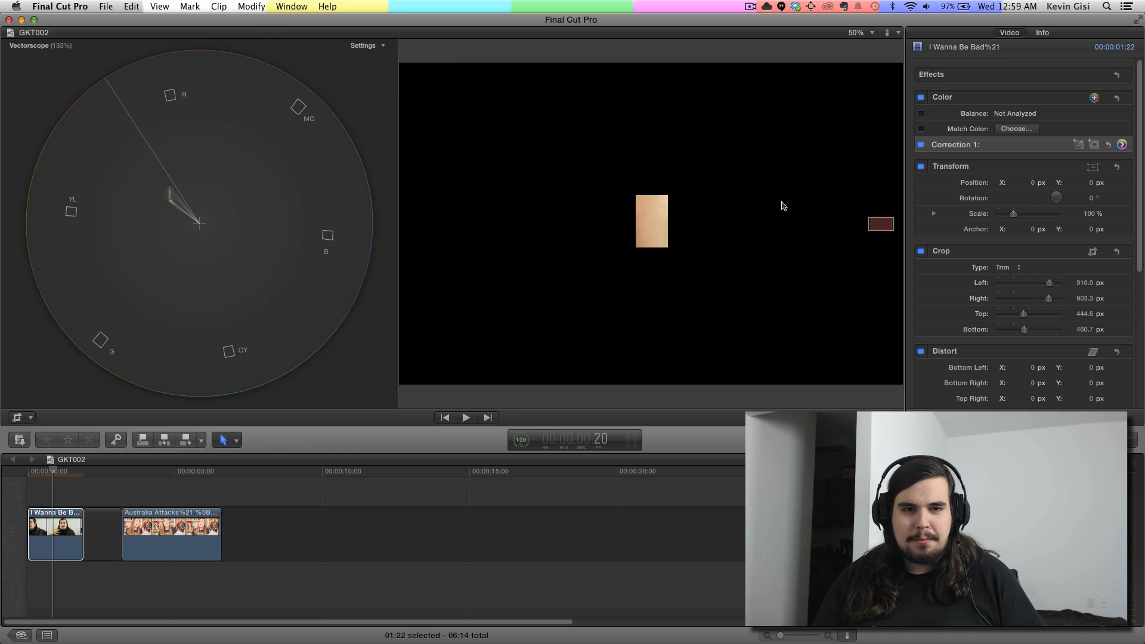
{"action": "left_click", "coordinate": [1120, 145]}
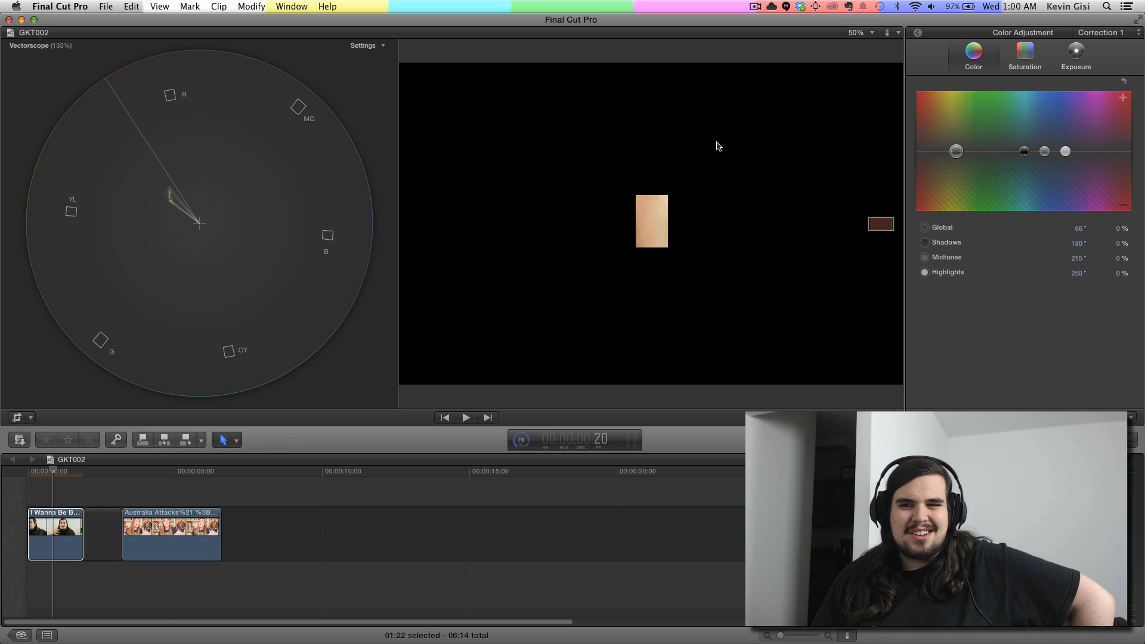
{"action": "mouse_move", "coordinate": [956, 151]}
{"action": "left_mouse_down"}
{"action": "mouse_move", "coordinate": [967, 153]}
{"action": "mouse_move", "coordinate": [953, 119]}
{"action": "mouse_move", "coordinate": [970, 116]}
{"action": "mouse_move", "coordinate": [927, 119]}
{"action": "mouse_move", "coordinate": [1016, 105]}
{"action": "mouse_move", "coordinate": [958, 124]}
{"action": "mouse_move", "coordinate": [966, 151]}
{"action": "mouse_move", "coordinate": [954, 155]}
{"action": "left_mouse_up"}
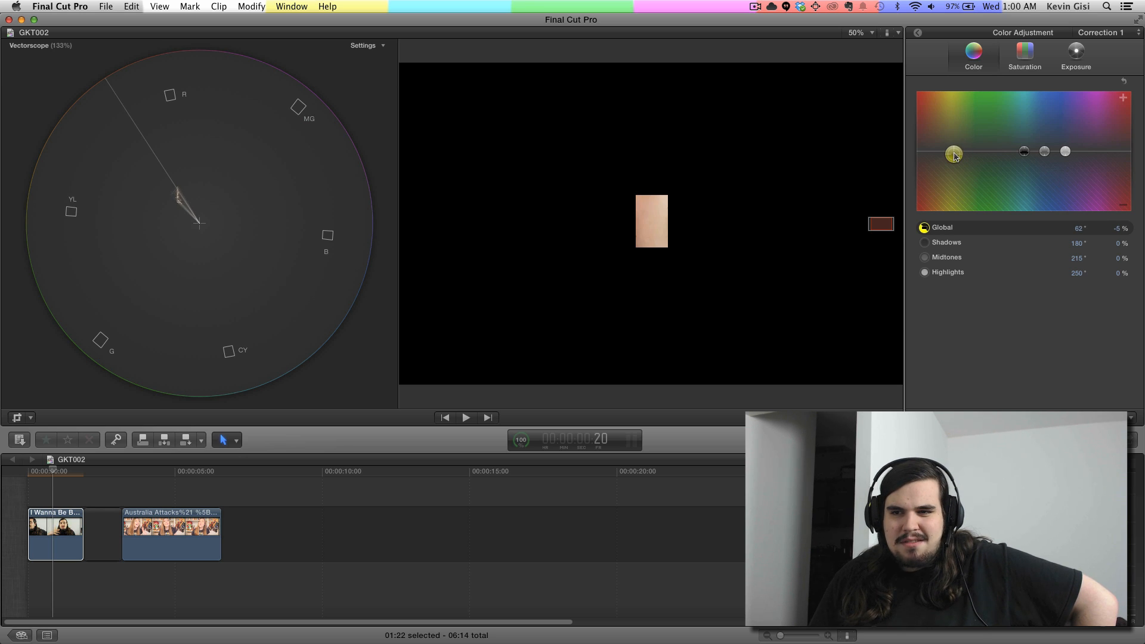
{"action": "left_click_drag", "start_coordinate": [955, 155], "coordinate": [958, 157]}
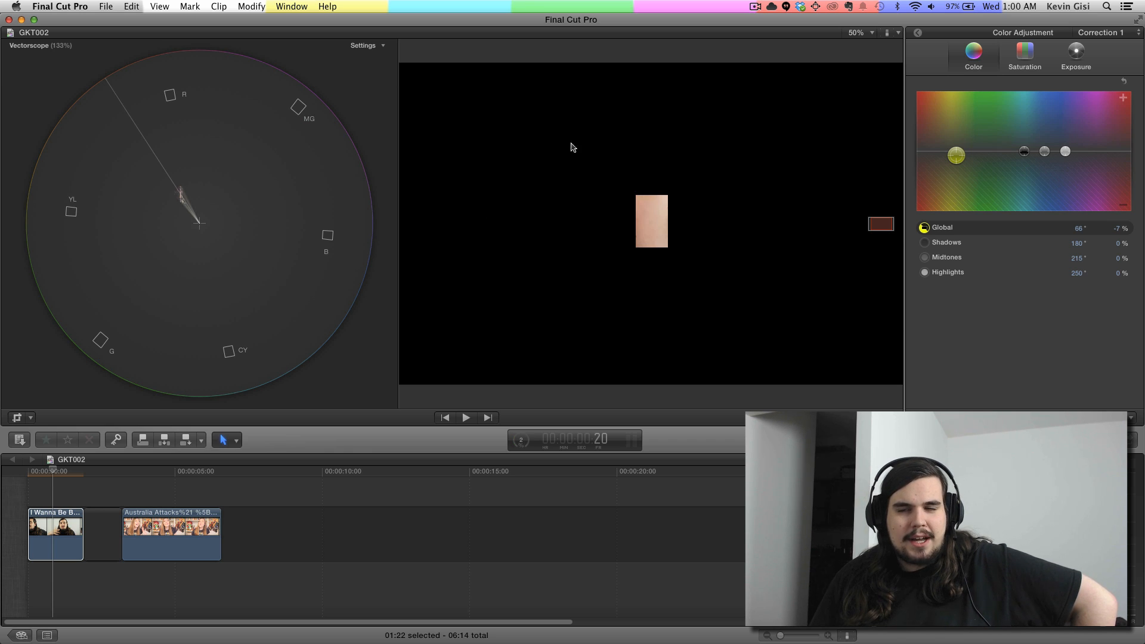
Step: Disable the first clip's crop and toggle Correction 1 off and on to compare the image, leaving it enabled
{"action": "left_click", "coordinate": [920, 33]}
{"action": "left_click", "coordinate": [922, 251]}
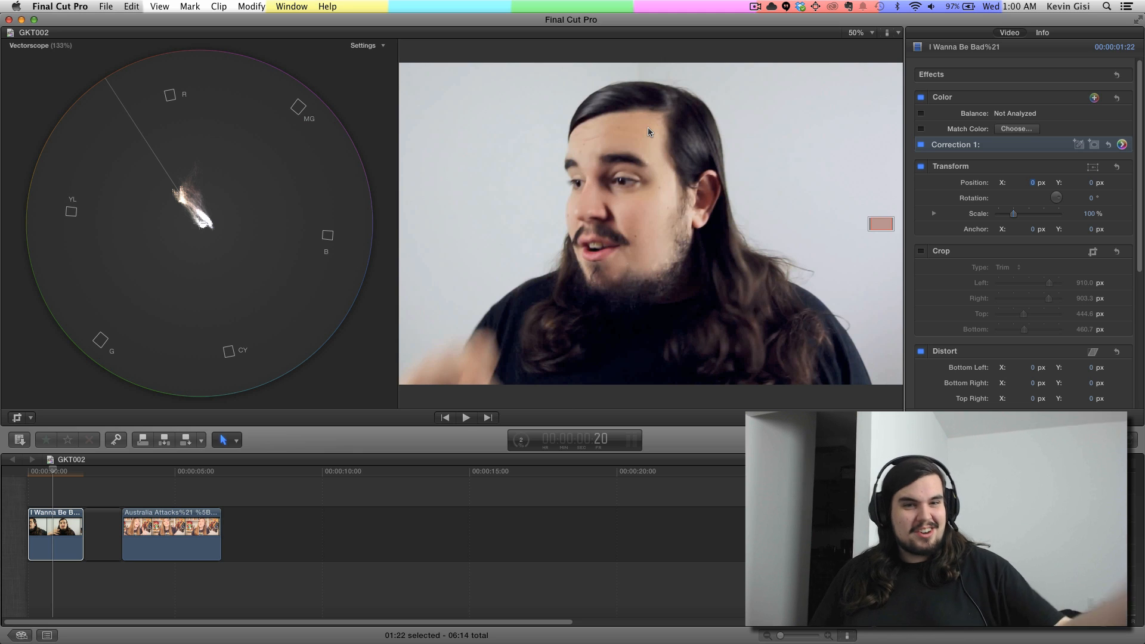
{"action": "left_click", "coordinate": [922, 145]}
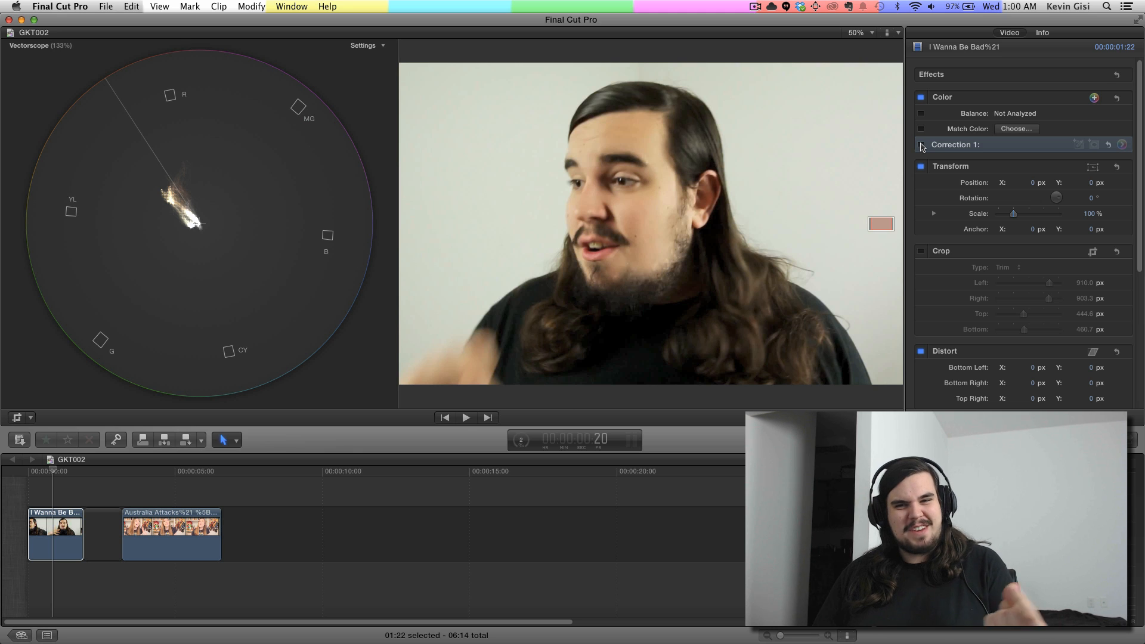
{"action": "left_click", "coordinate": [922, 145]}
{"action": "left_click", "coordinate": [921, 145]}
{"action": "left_click", "coordinate": [921, 145]}
{"action": "left_click", "coordinate": [922, 145]}
{"action": "left_click", "coordinate": [922, 144]}
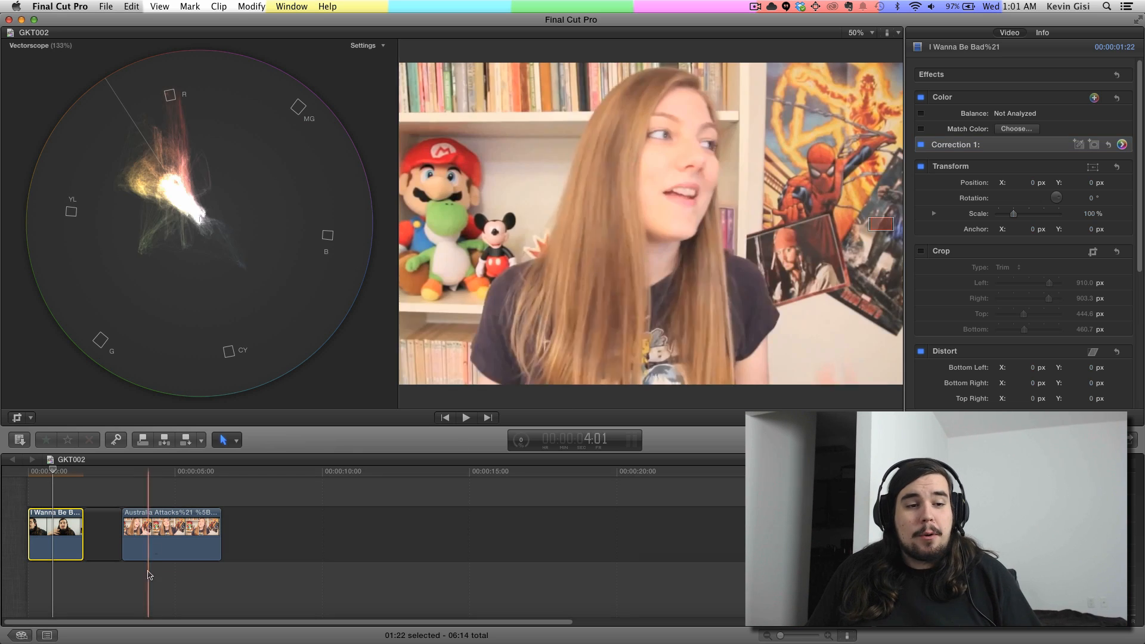
Step: Trim the Australia Attacks clip to a patch of the dark shirt, about 803 px left, 407 px right, 460 px top and 122 px bottom
{"action": "left_click", "coordinate": [163, 472]}
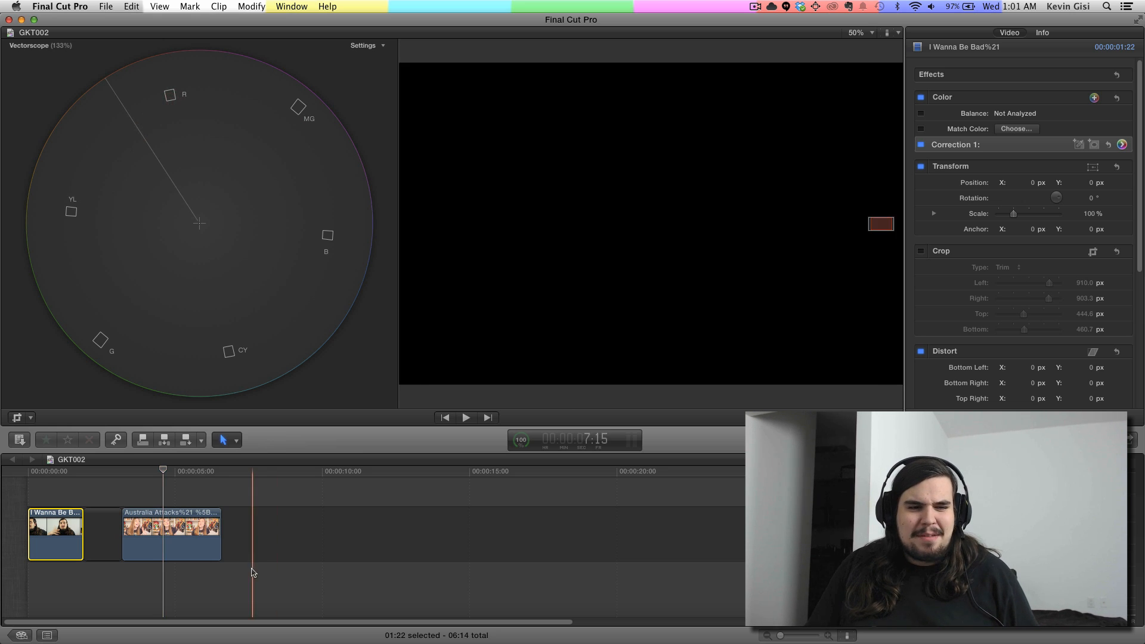
{"action": "left_click", "coordinate": [122, 506]}
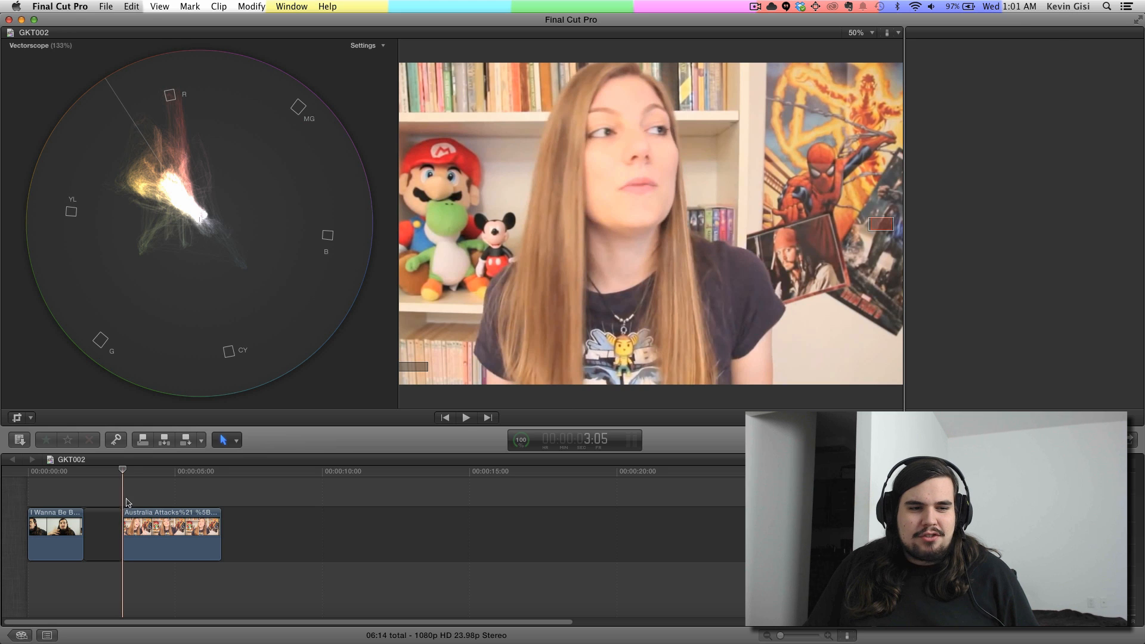
{"action": "left_click", "coordinate": [126, 522]}
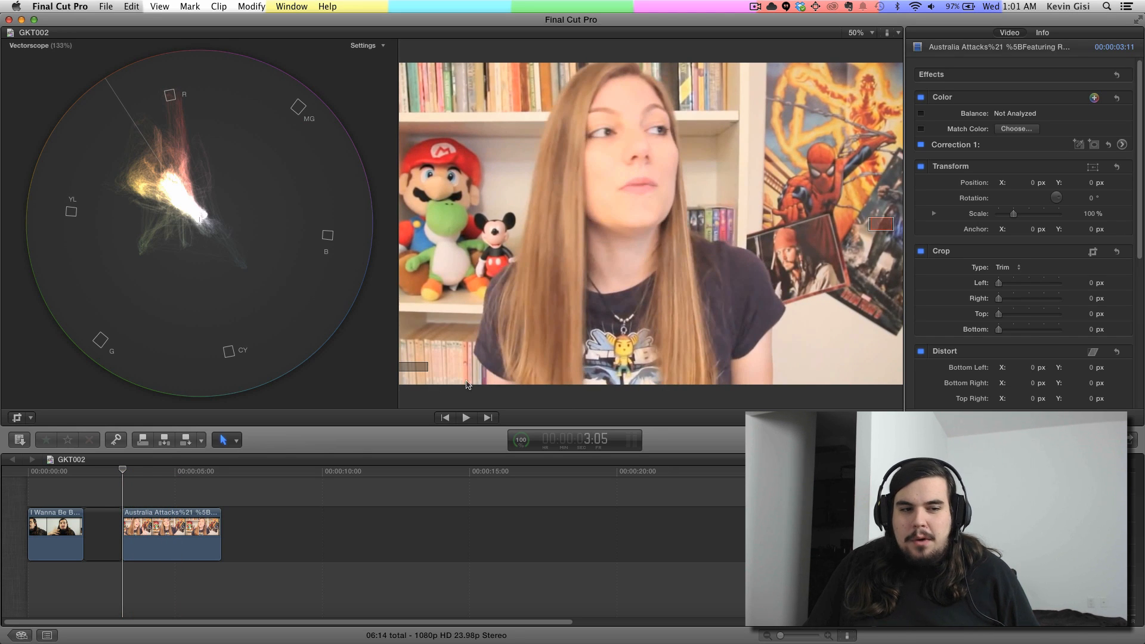
{"action": "left_click", "coordinate": [17, 419]}
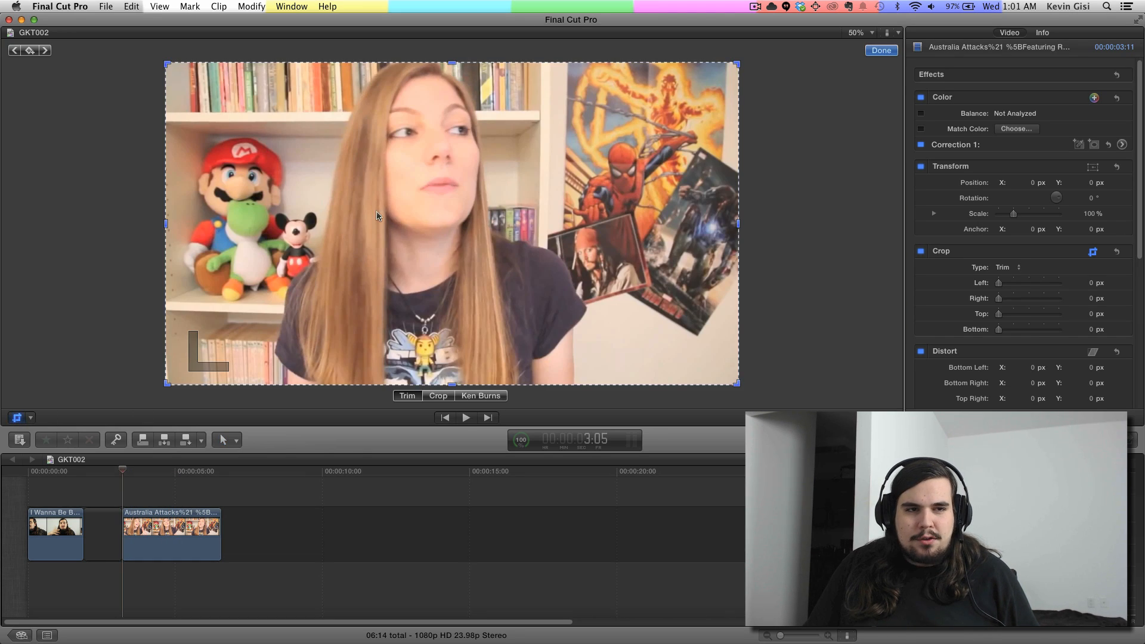
{"action": "left_click_drag", "start_coordinate": [166, 62], "coordinate": [526, 259]}
{"action": "left_click_drag", "start_coordinate": [738, 384], "coordinate": [561, 330]}
{"action": "left_click_drag", "start_coordinate": [561, 260], "coordinate": [558, 269]}
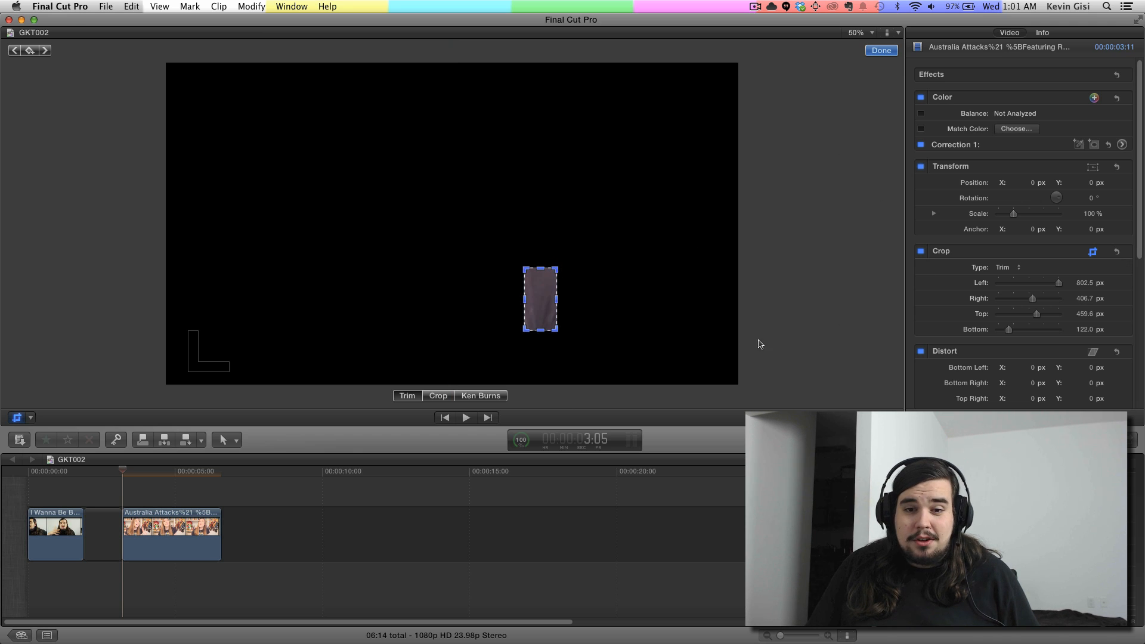
{"action": "left_click", "coordinate": [881, 51]}
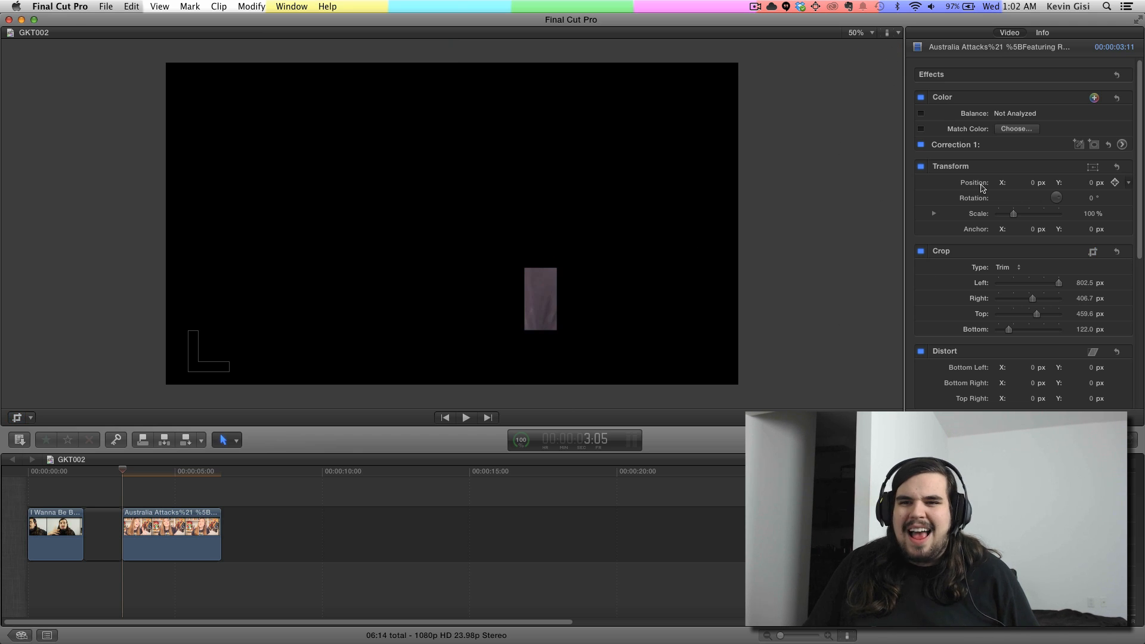
Step: Raise the global saturation in the Australia Attacks clip's Correction 1 to 100%
{"action": "left_click", "coordinate": [1122, 145]}
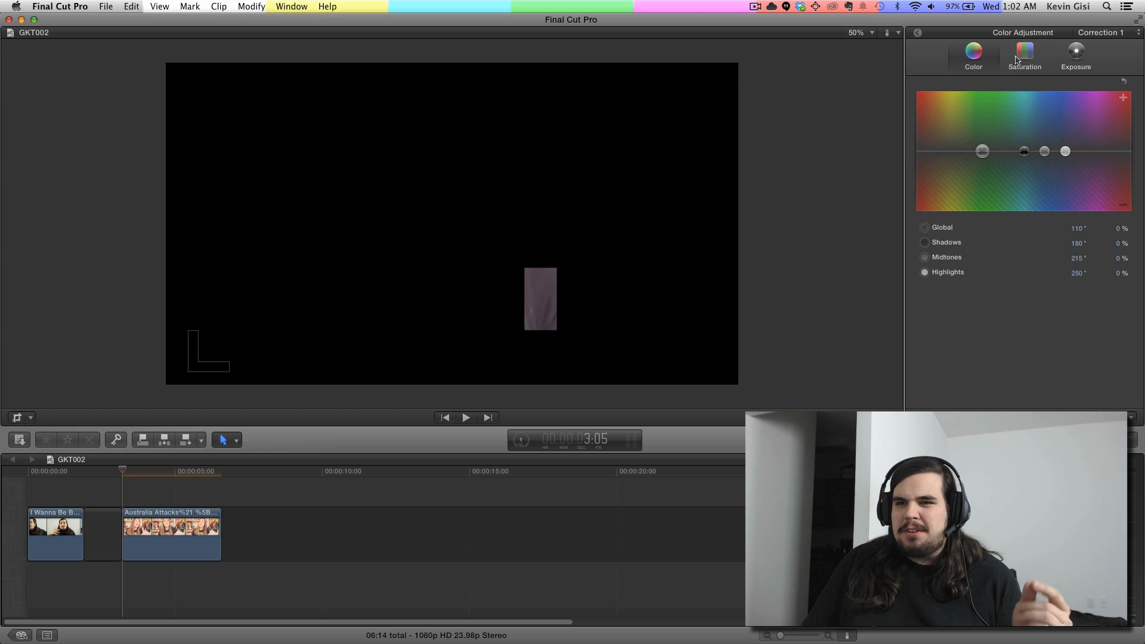
{"action": "left_click", "coordinate": [1024, 55]}
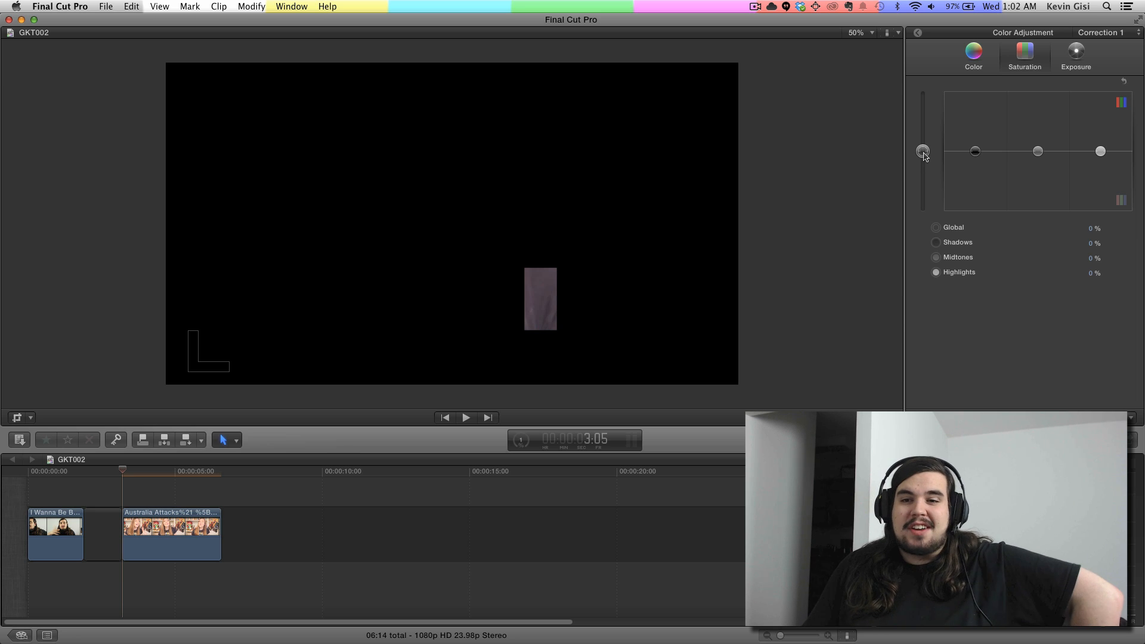
{"action": "left_click", "coordinate": [924, 153]}
{"action": "left_click_drag", "start_coordinate": [925, 156], "coordinate": [921, 66]}
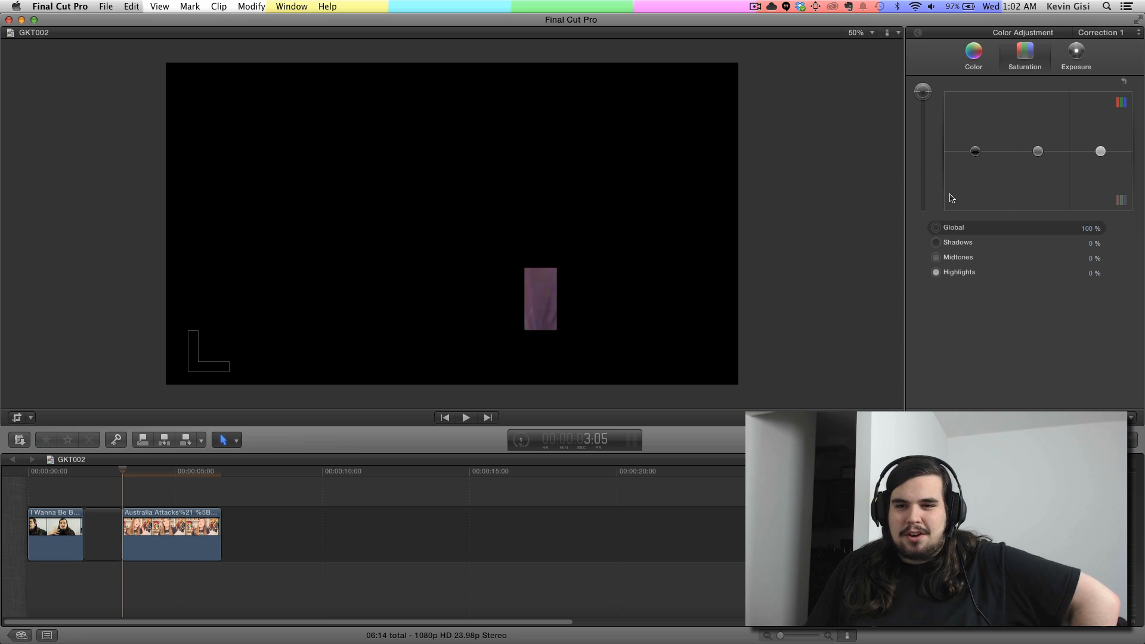
Step: Show the Australia Attacks clip uncropped alongside the video scopes and try raising its global saturation further
{"action": "left_click", "coordinate": [922, 251]}
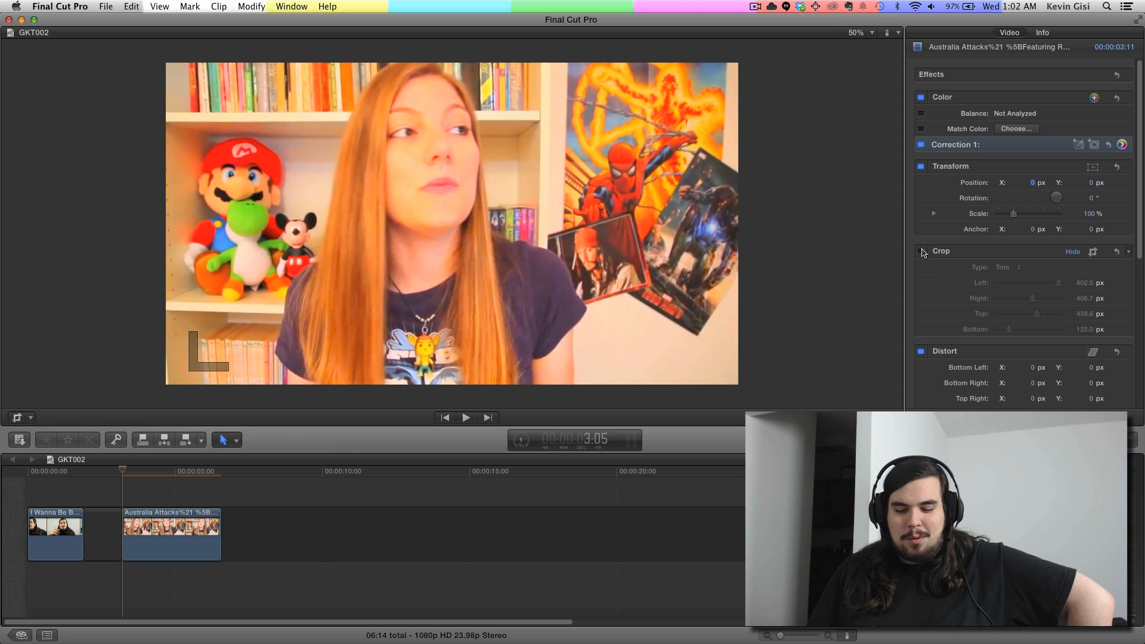
{"action": "key", "text": "super+7"}
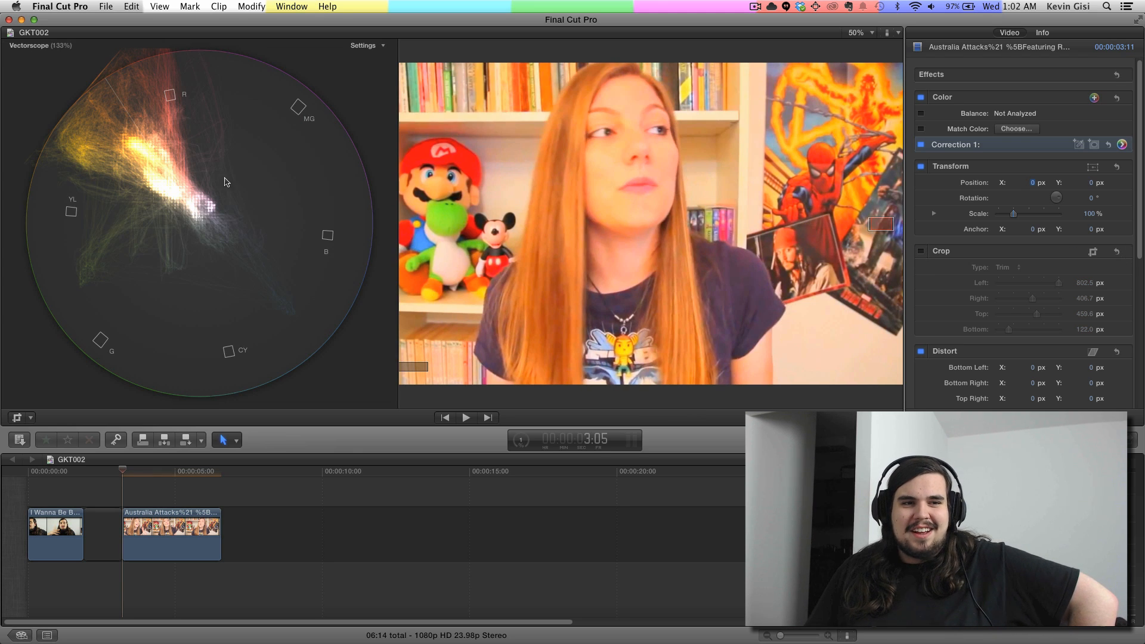
{"action": "left_click", "coordinate": [1123, 145]}
{"action": "left_click_drag", "start_coordinate": [927, 124], "coordinate": [925, 53]}
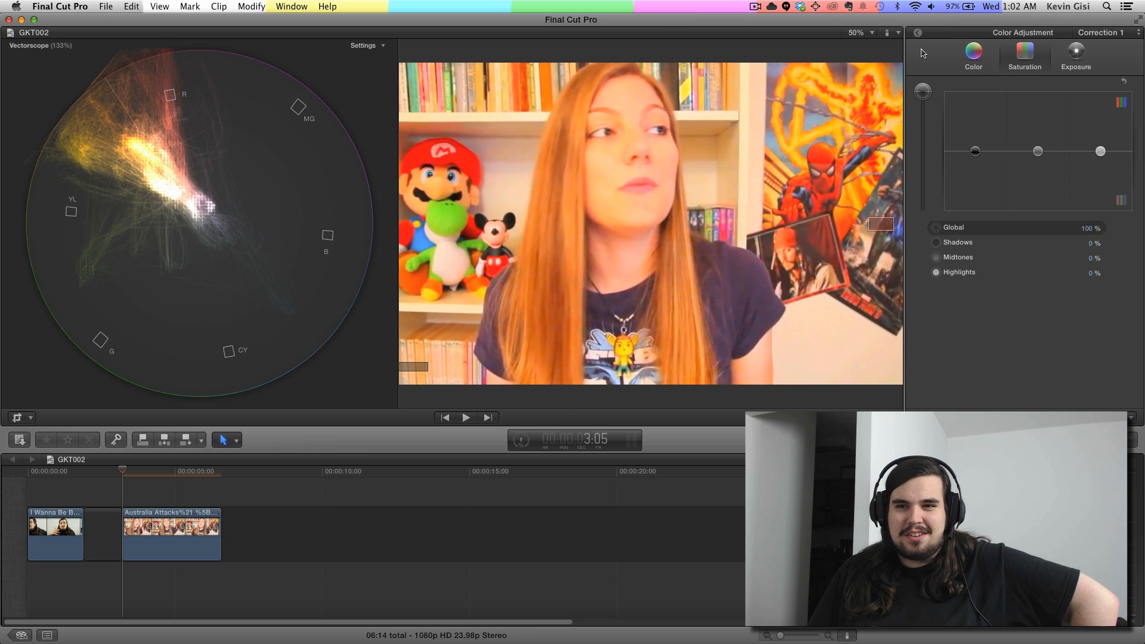
{"action": "left_click", "coordinate": [920, 34]}
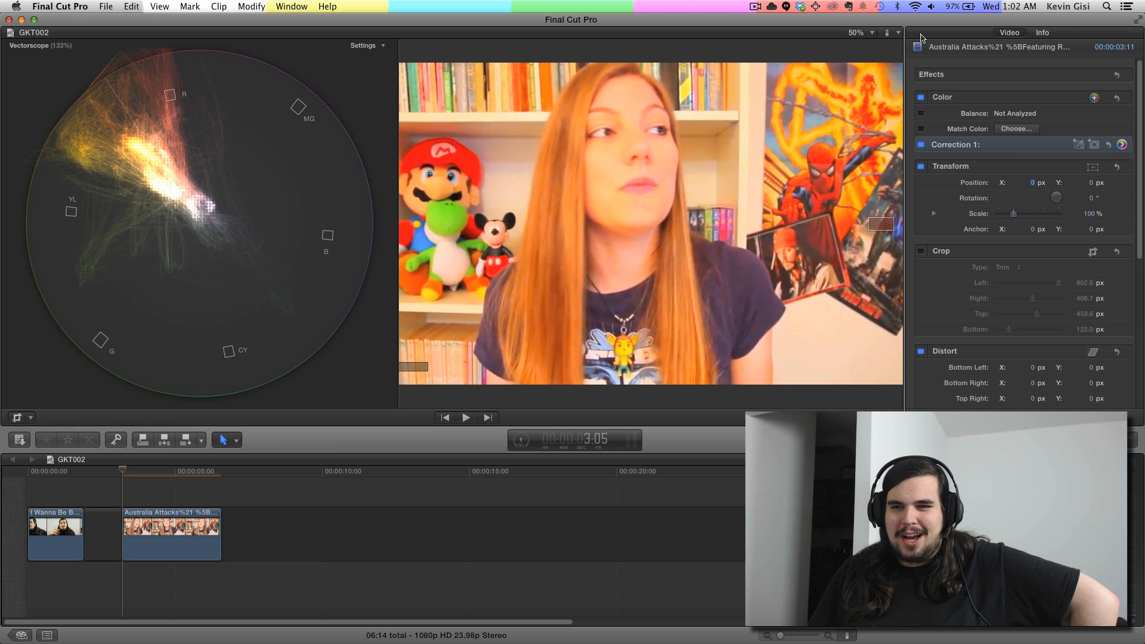
Step: Neutralize the isolated shirt patch in Correction 1 with a global color of about 294° at -4%, and lower the raised global saturation back to neutral
{"action": "left_click", "coordinate": [1122, 145]}
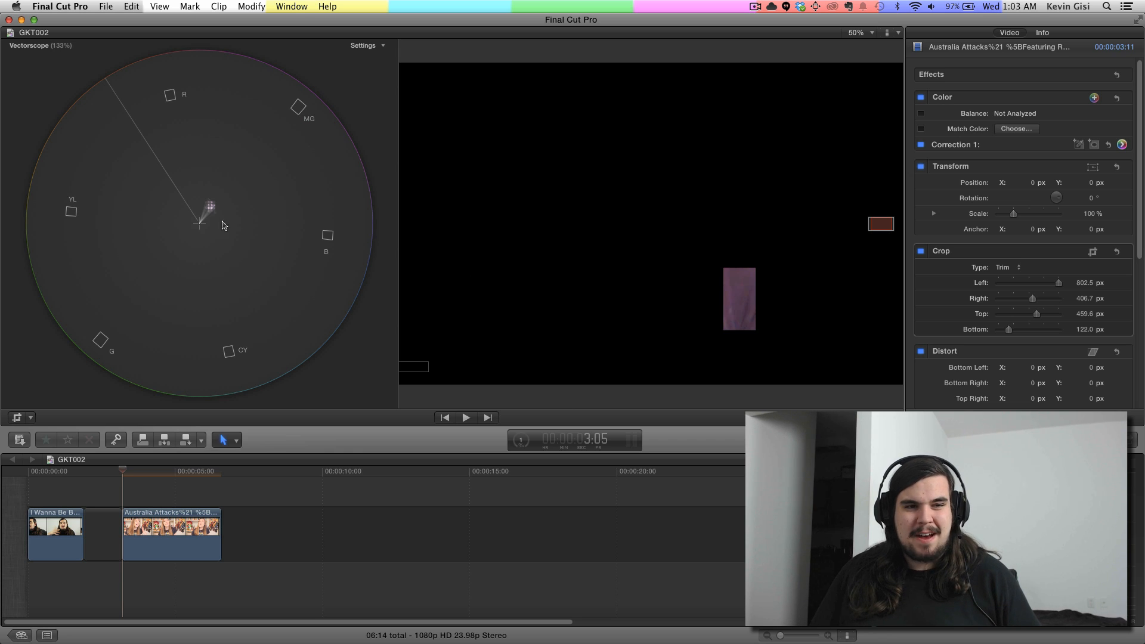
{"action": "left_click", "coordinate": [1122, 145]}
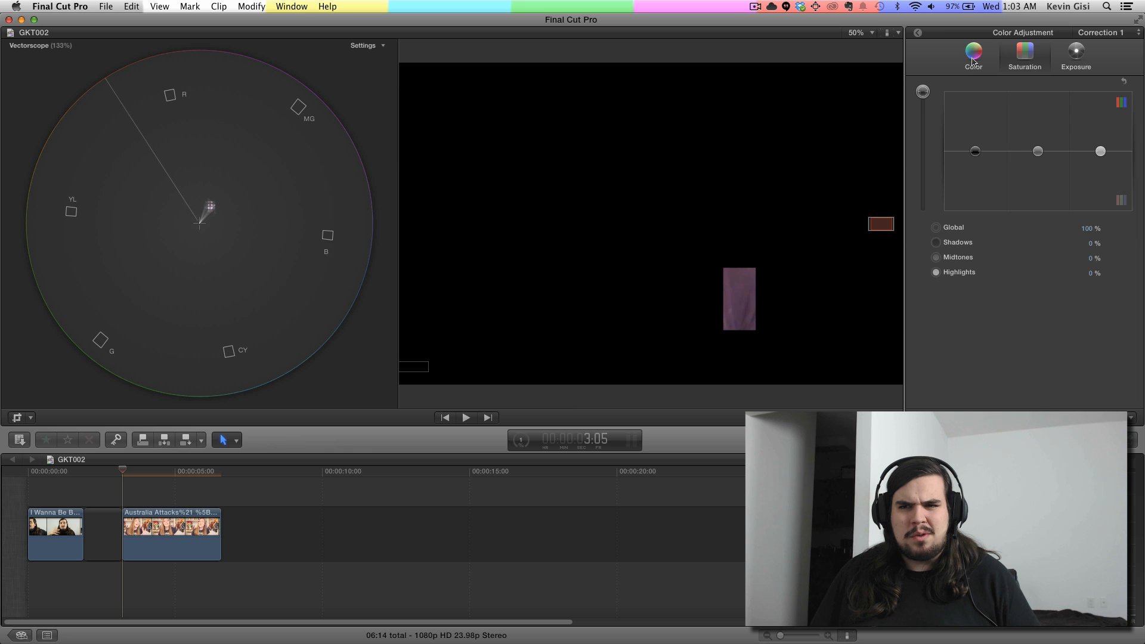
{"action": "left_click", "coordinate": [974, 58]}
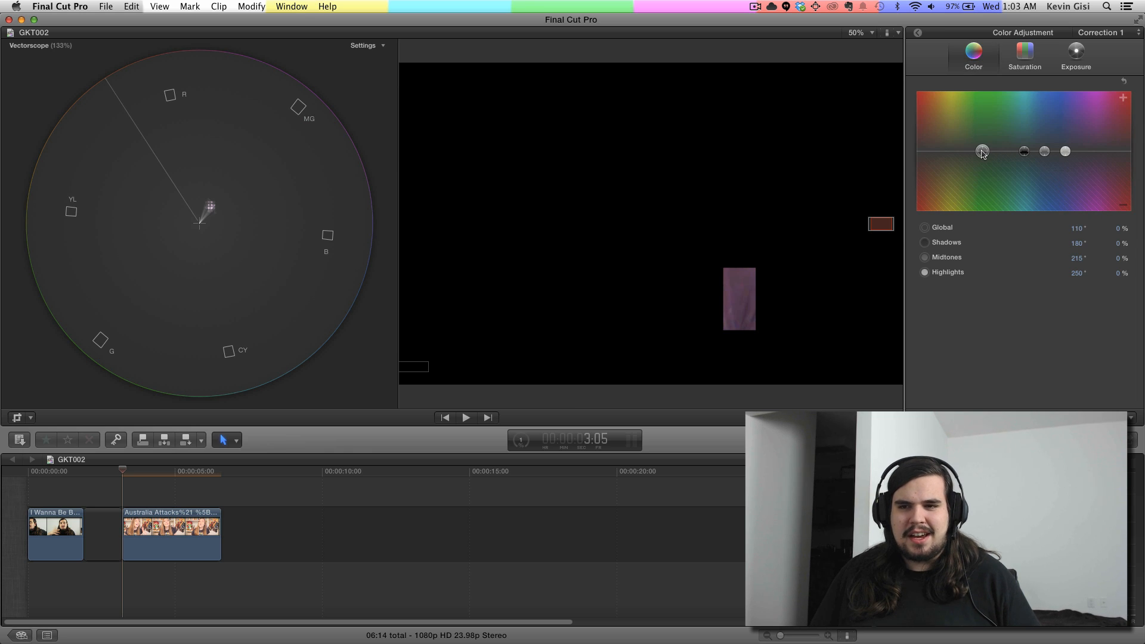
{"action": "left_click_drag", "start_coordinate": [982, 153], "coordinate": [1093, 156]}
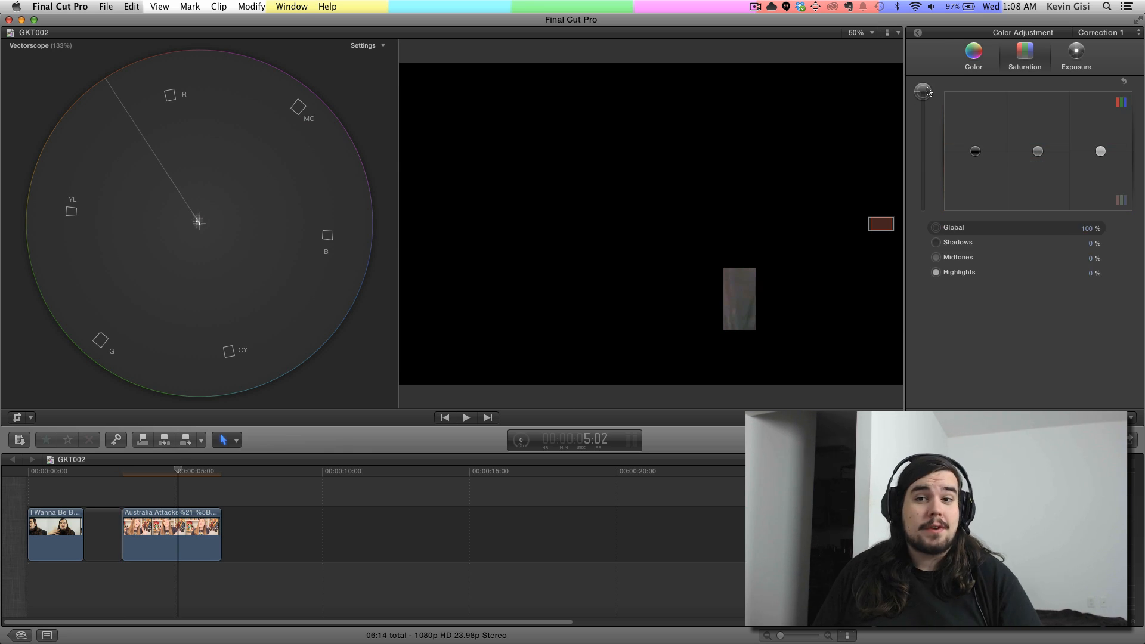
{"action": "left_click_drag", "start_coordinate": [929, 91], "coordinate": [930, 150]}
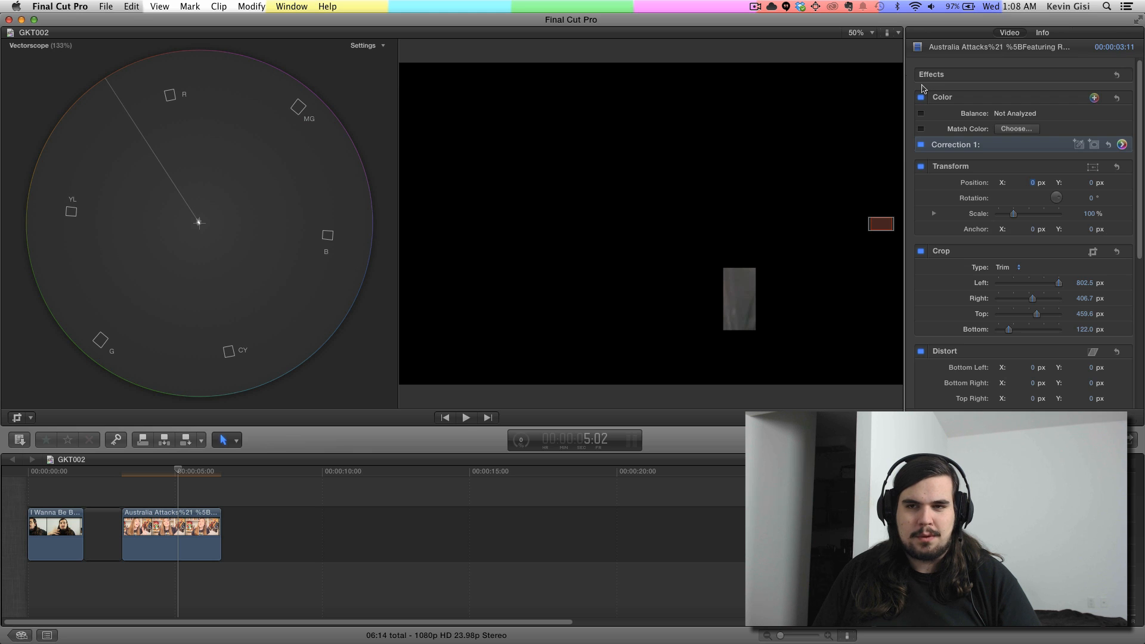
Step: Disable the Australia Attacks clip's crop and toggle its Correction 1 off and on to compare the full image, leaving the correction enabled
{"action": "left_click", "coordinate": [922, 251]}
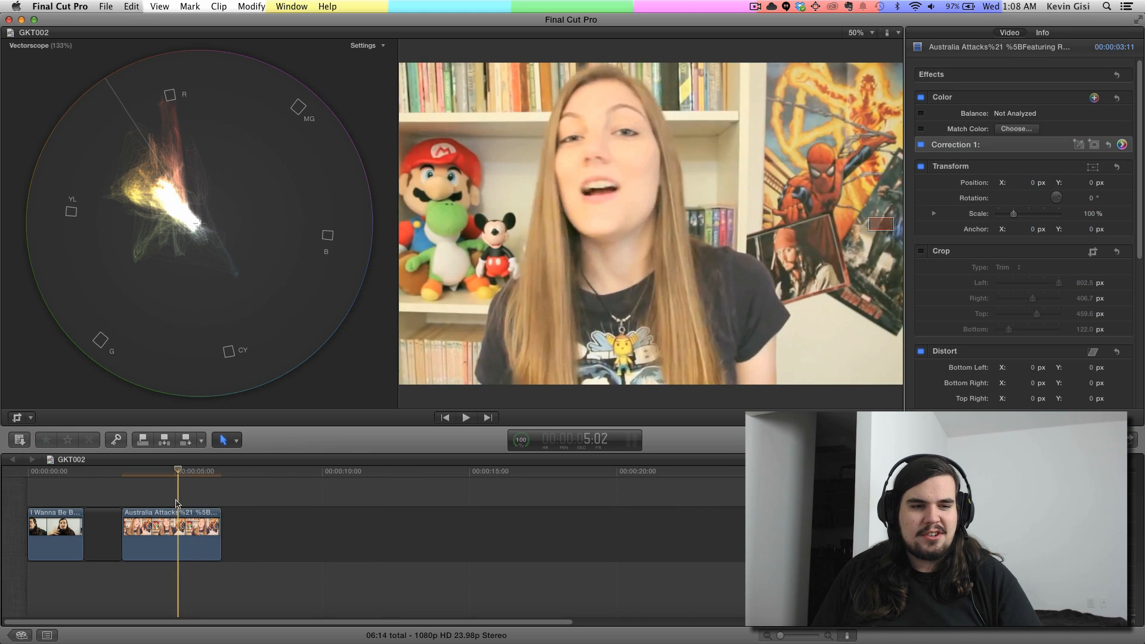
{"action": "left_click", "coordinate": [179, 518]}
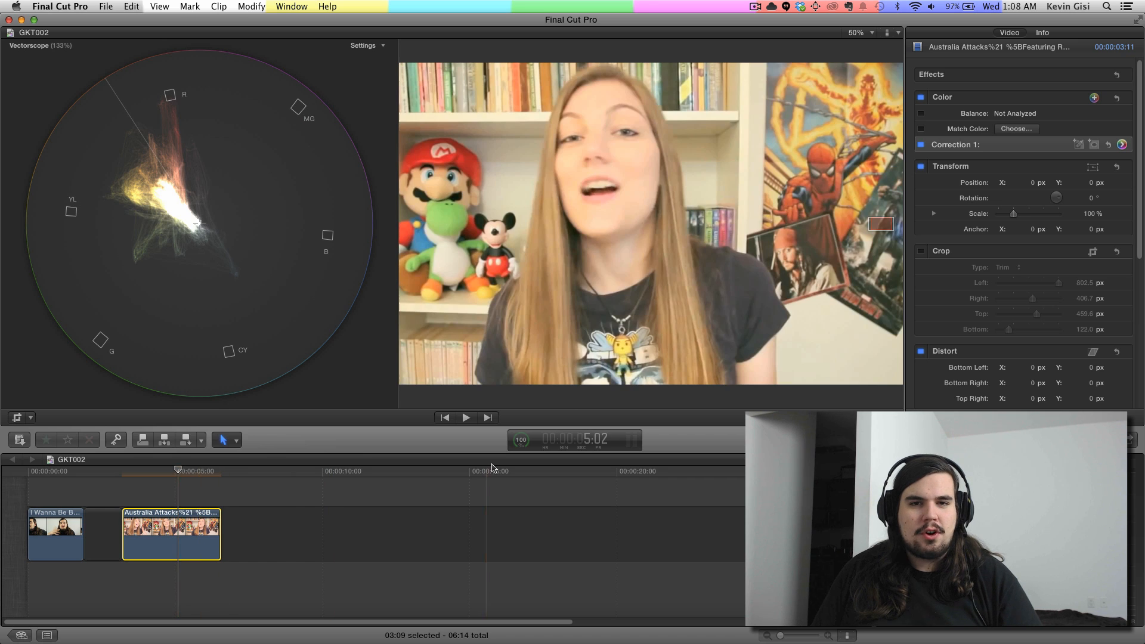
{"action": "left_click", "coordinate": [921, 253]}
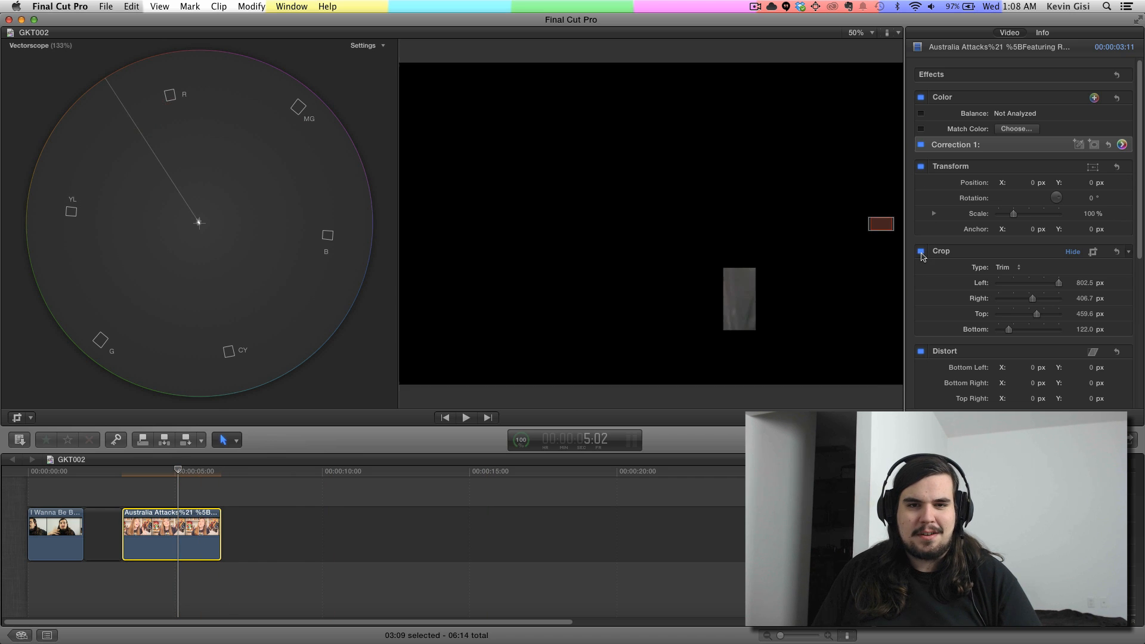
{"action": "left_click", "coordinate": [922, 252]}
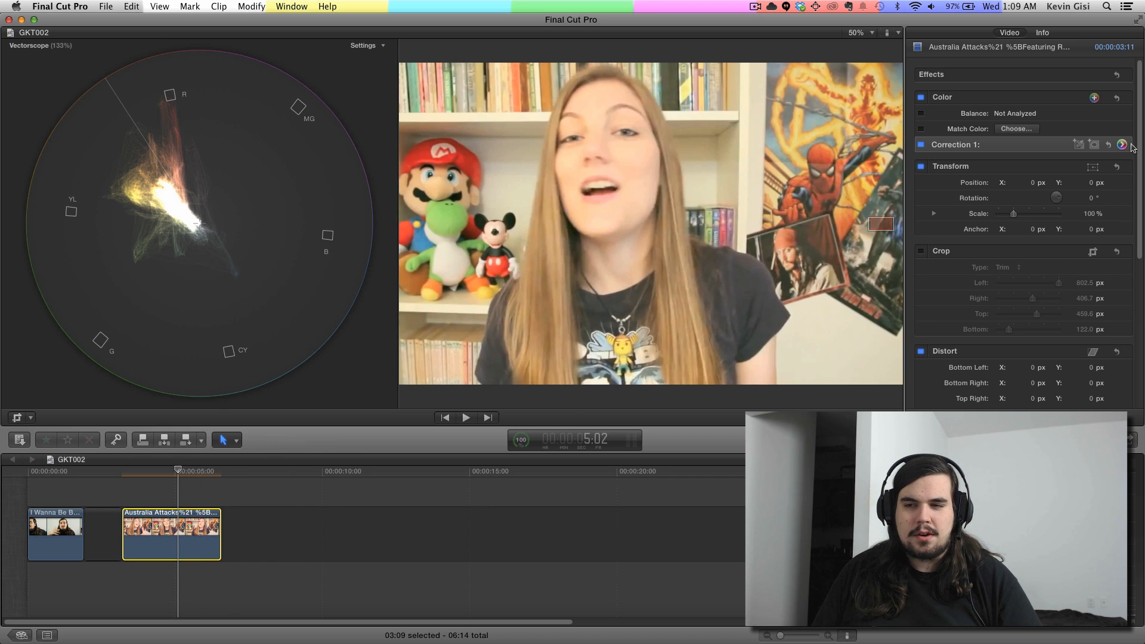
{"action": "left_click", "coordinate": [922, 145]}
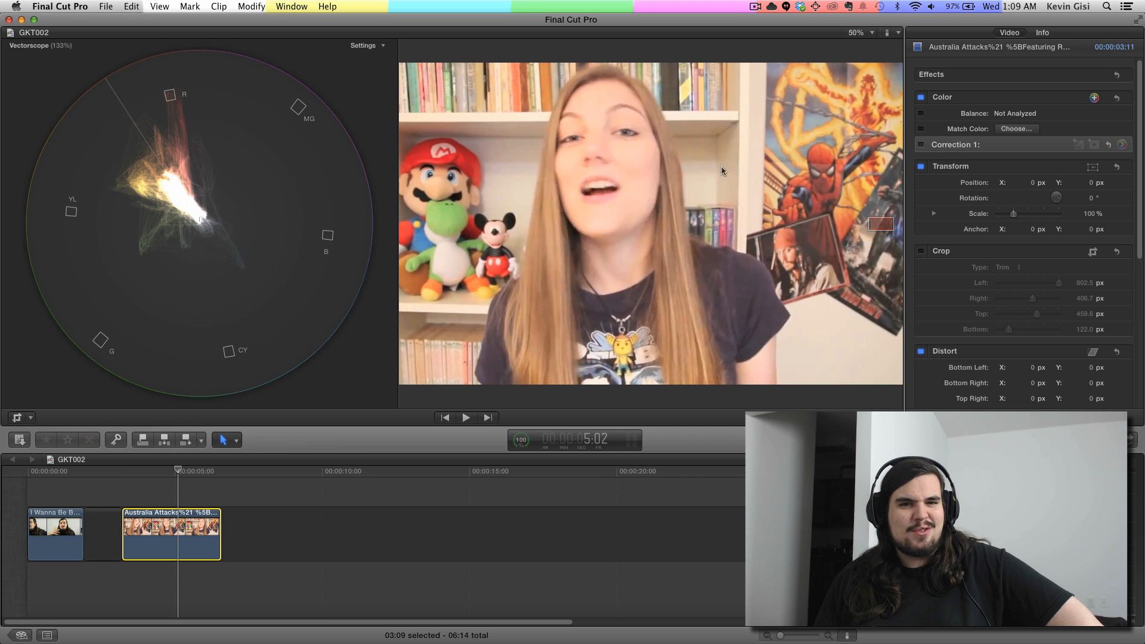
{"action": "left_click", "coordinate": [922, 145]}
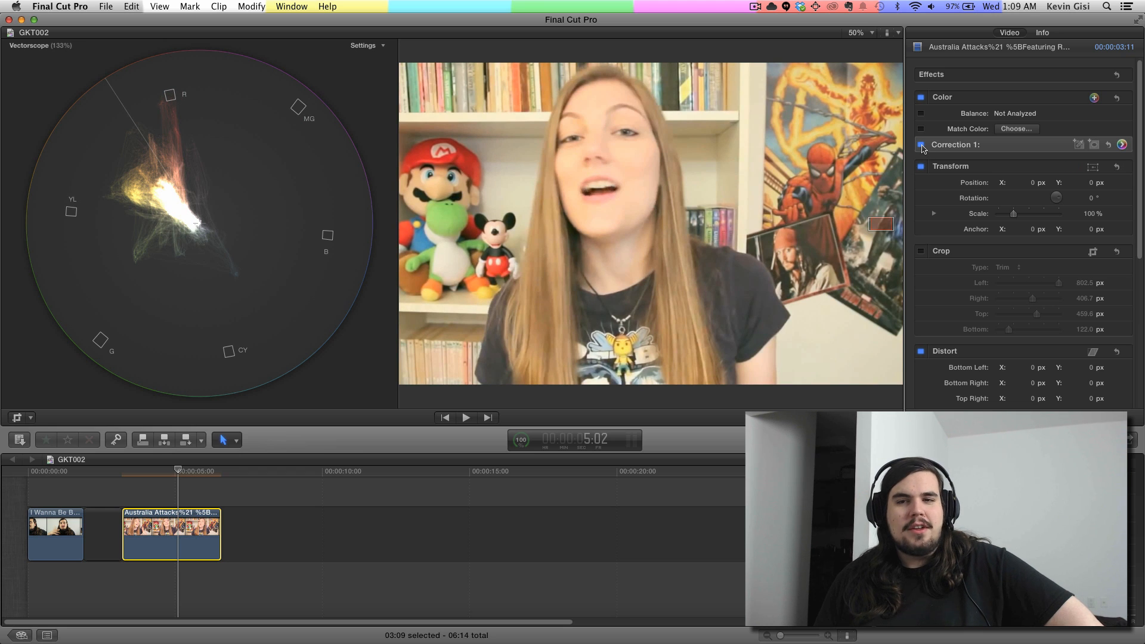